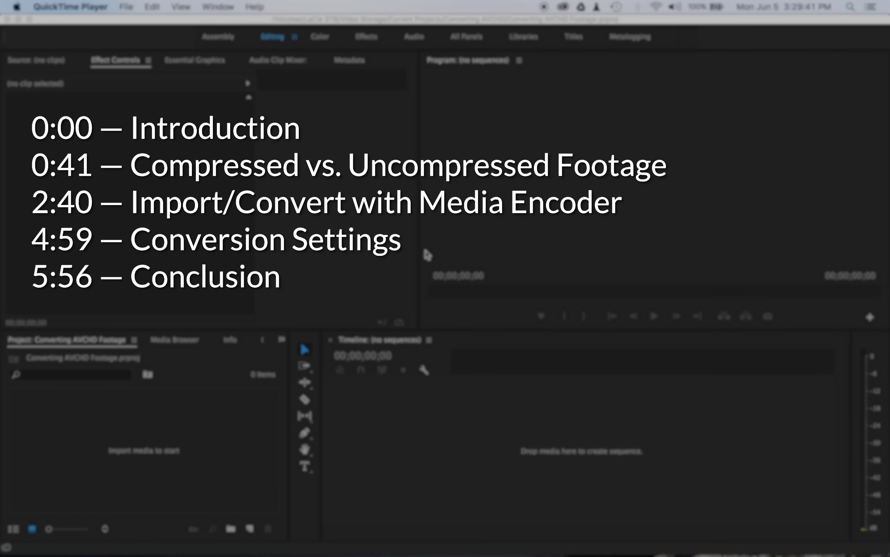
# - Bring the empty Converting AVCHD Footage project in Premiere Pro to the front
pyautogui.click(254, 419)
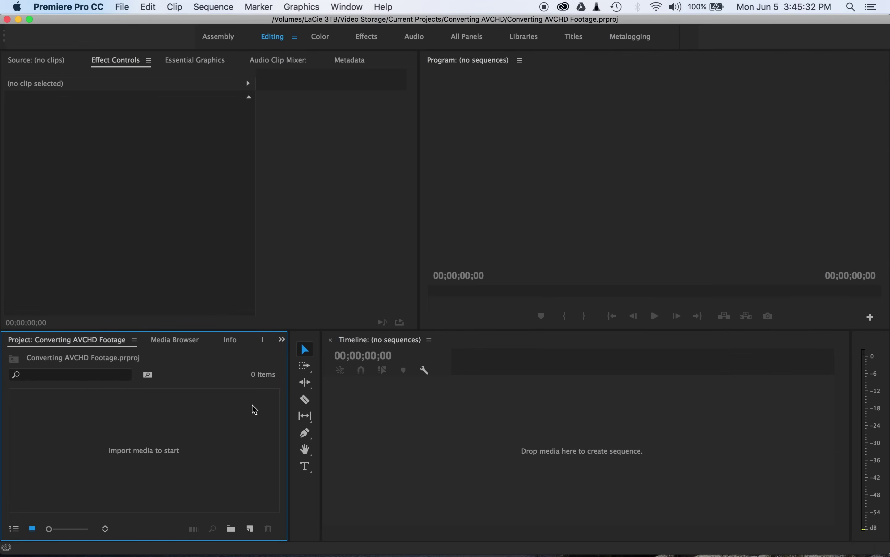
# - Open a Finder window on the PM 32GB card and show the STREAM folder's MTS clips
pyautogui.click(135, 543)
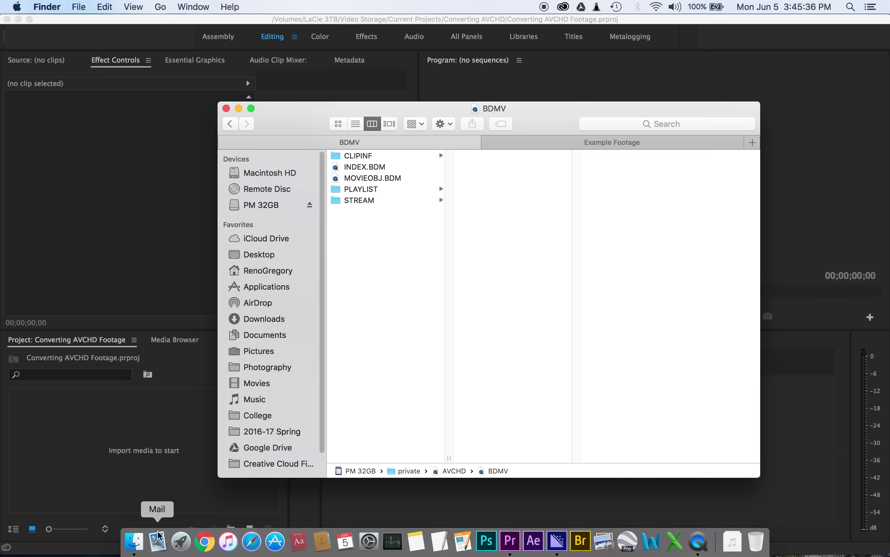
pyautogui.click(389, 200)
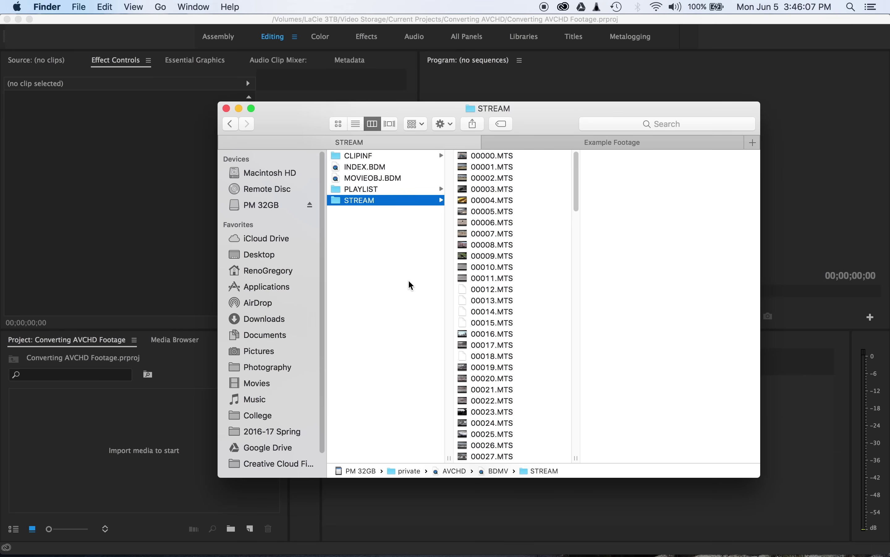
# - Open clip 00021.MTS in QuickTime Player, play it, then jump back and pause near 00:02
pyautogui.doubleClick(465, 391)
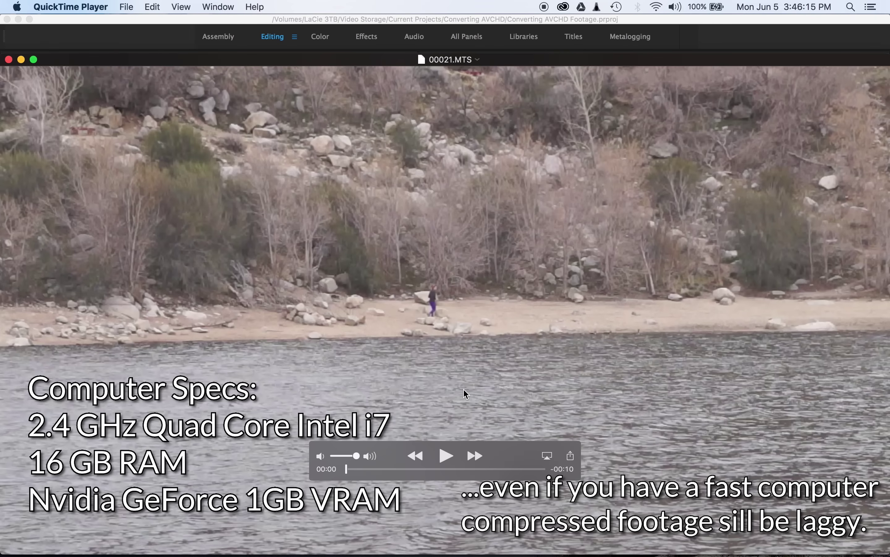
pyautogui.click(446, 456)
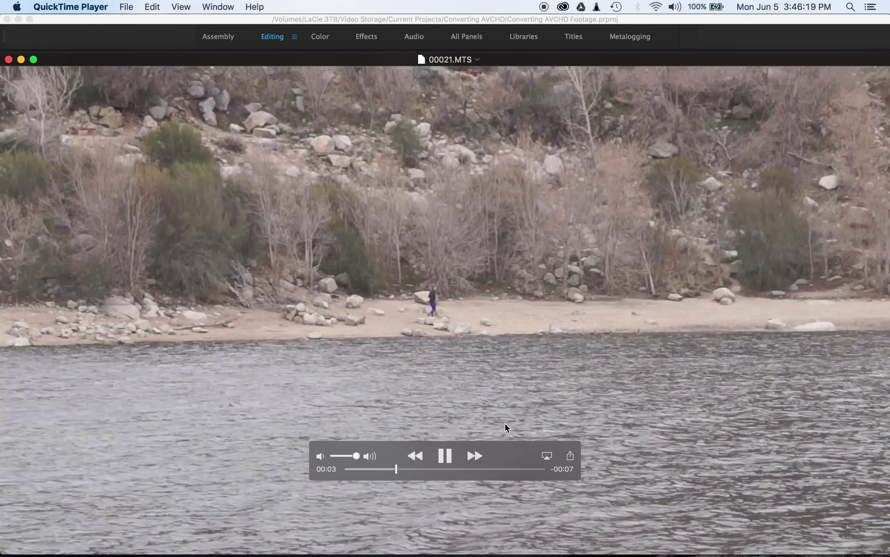
pyautogui.hotkey('alt', 'Left')
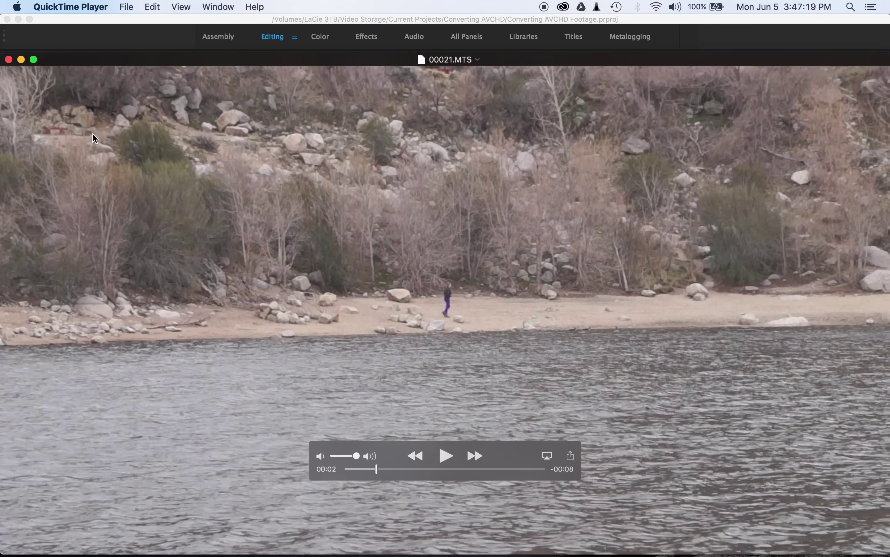
# - Close the QuickTime Player window showing clip 00021.MTS
pyautogui.click(8, 60)
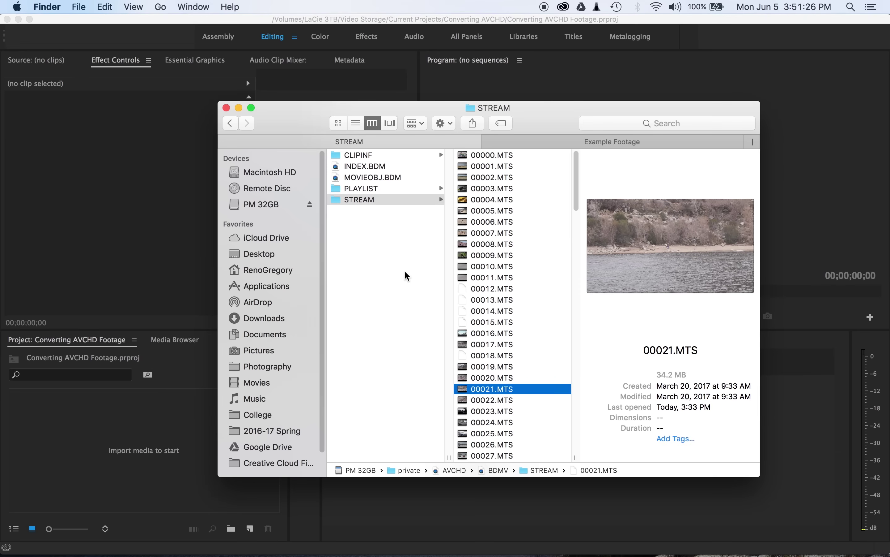
# - In Media Encoder's Media Browser, browse the PM 32GB card's private folder to the STREAM clips
pyautogui.moveTo(511, 552)
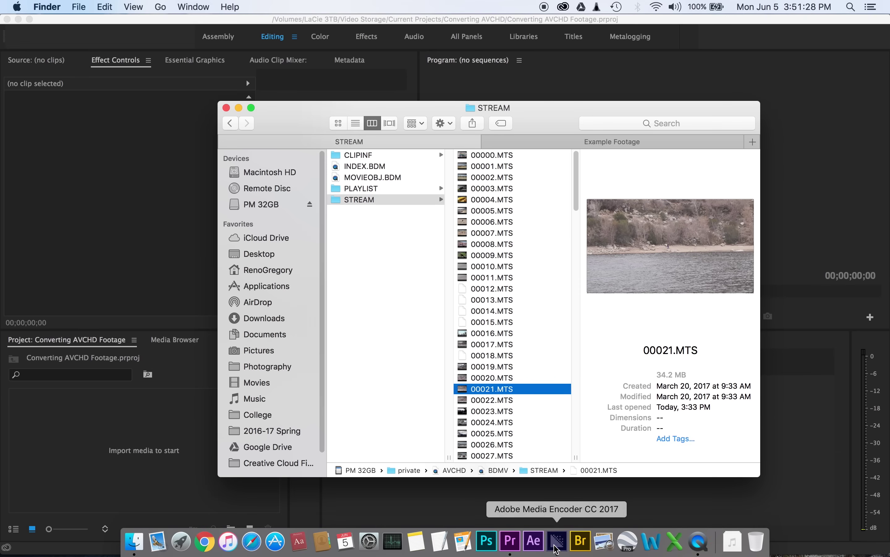
pyautogui.click(557, 540)
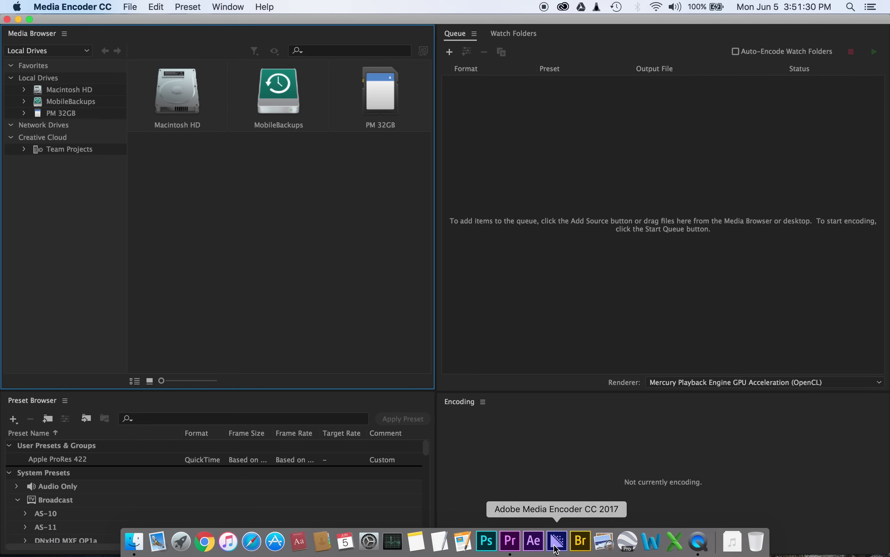
pyautogui.doubleClick(377, 103)
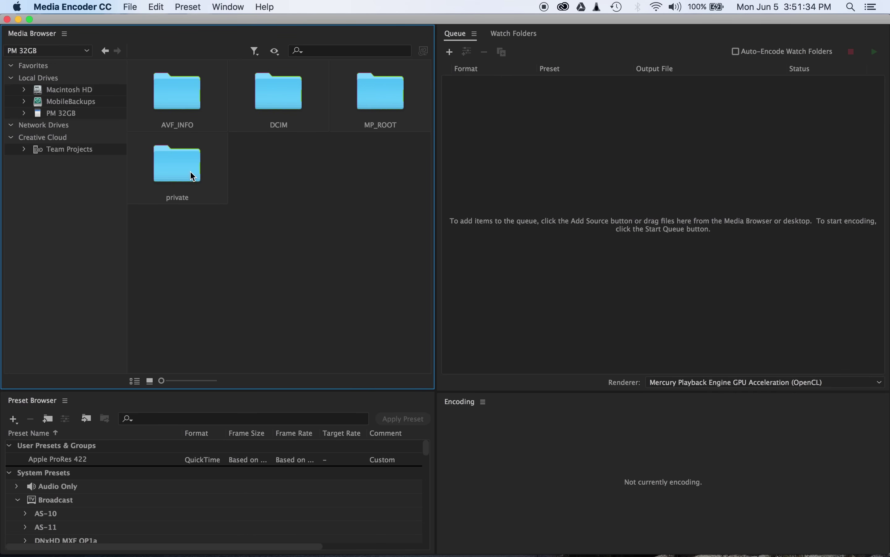
pyautogui.doubleClick(173, 166)
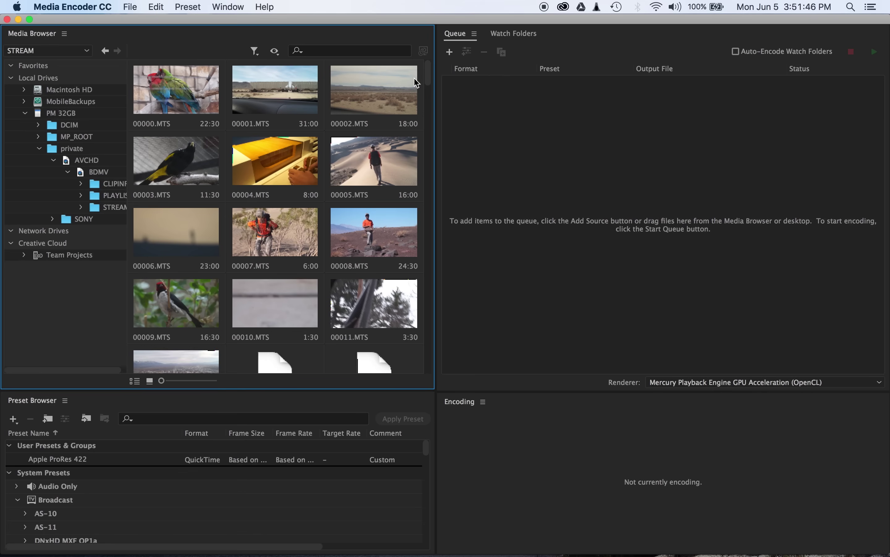
pyautogui.scroll(-5, 393, 161)
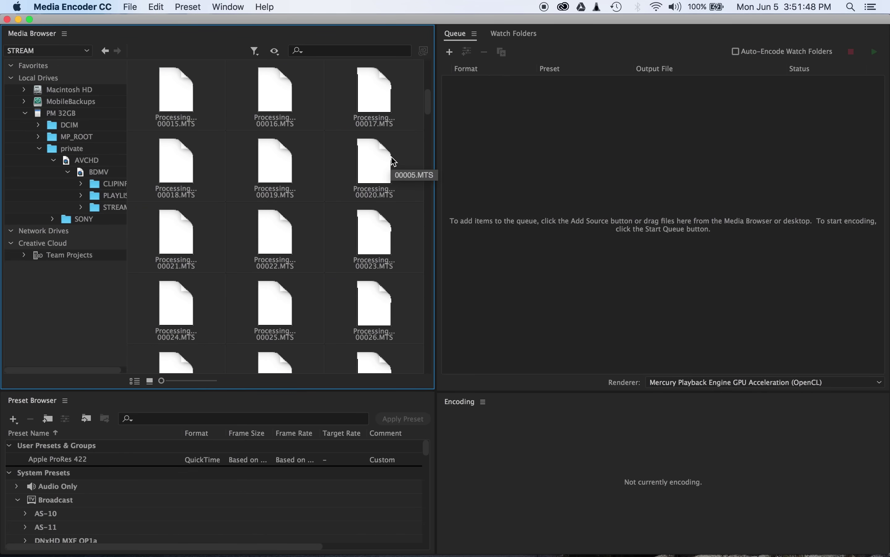
pyautogui.scroll(5, 393, 160)
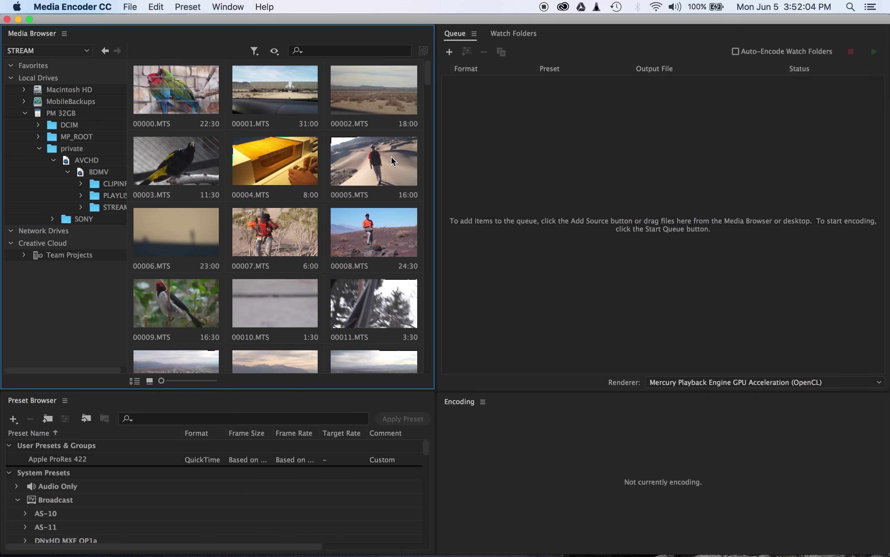
# - Preview clips 00001, 00005 and 00009.MTS, then switch the Media Browser to list view
pyautogui.click(315, 98)
pyautogui.click(335, 144)
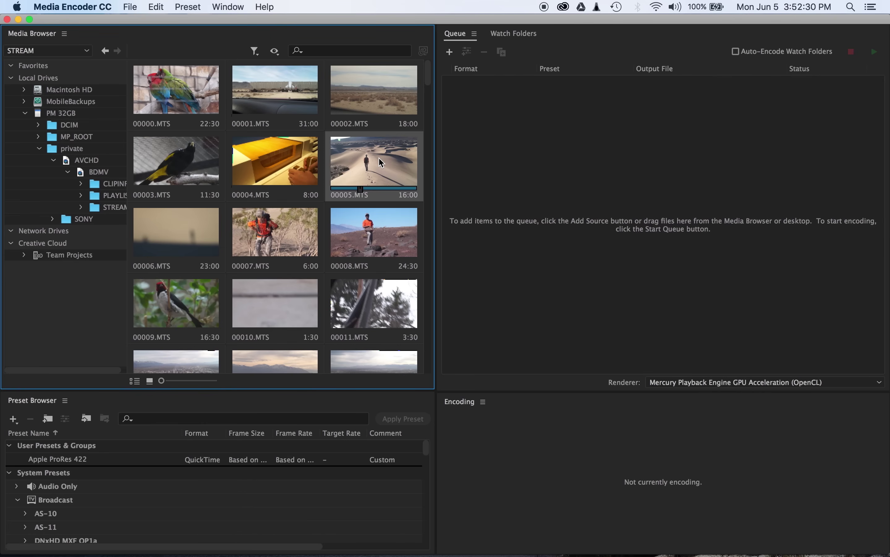
pyautogui.keyDown('shift'); pyautogui.click(290, 85); pyautogui.keyUp('shift')
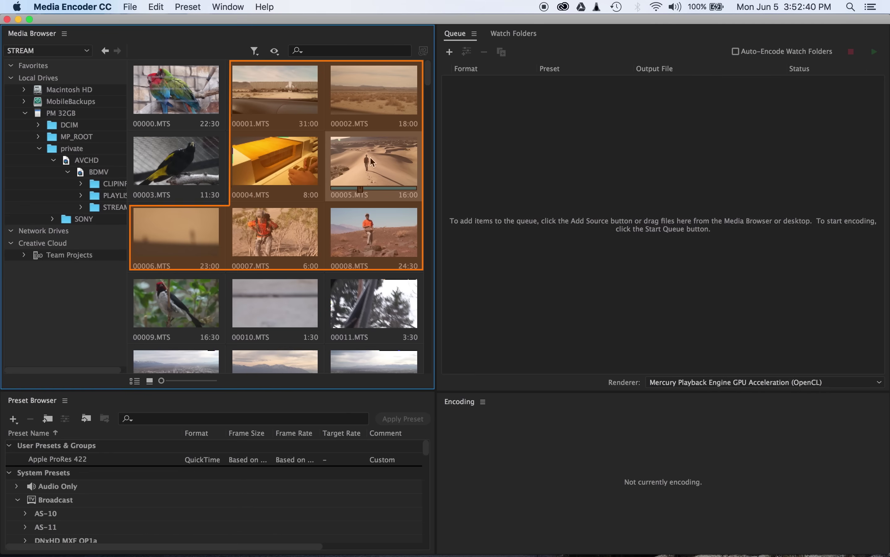
pyautogui.keyDown('super'); pyautogui.click(166, 96); pyautogui.keyUp('super')
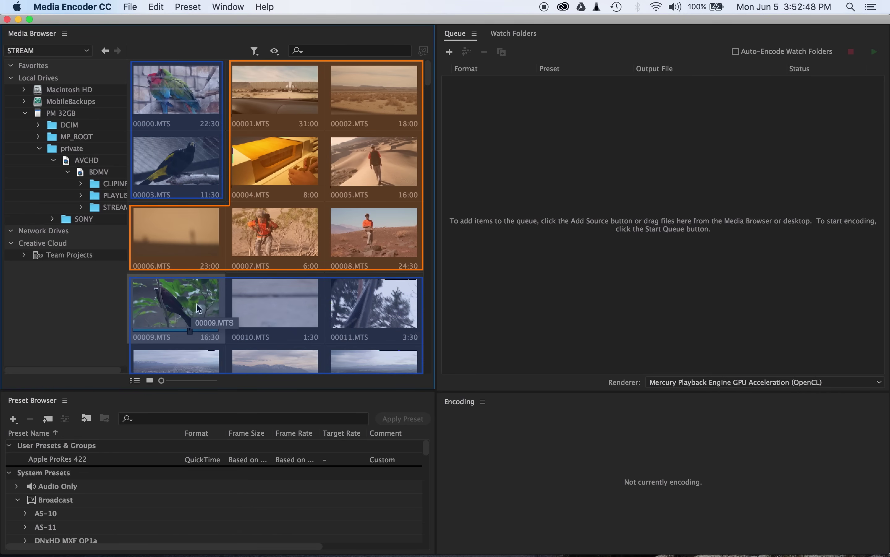
pyautogui.scroll(-4, 288, 262)
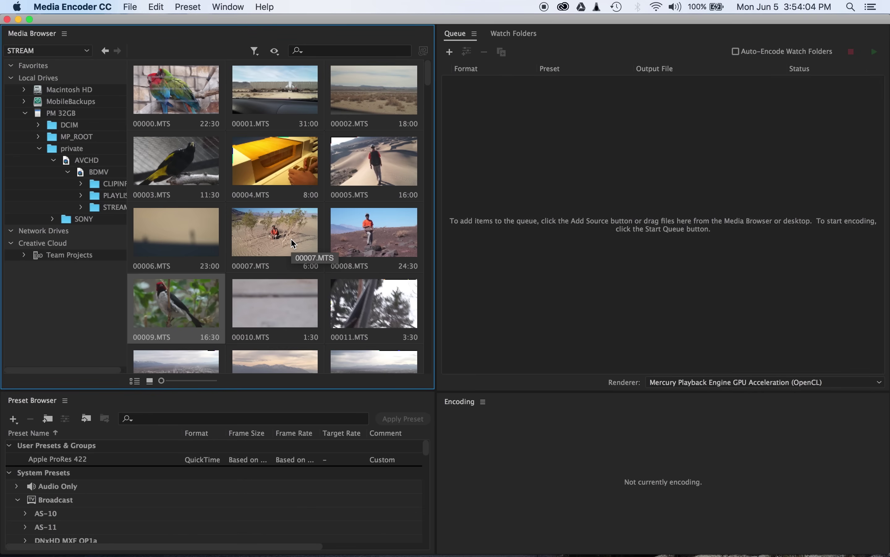
pyautogui.click(135, 381)
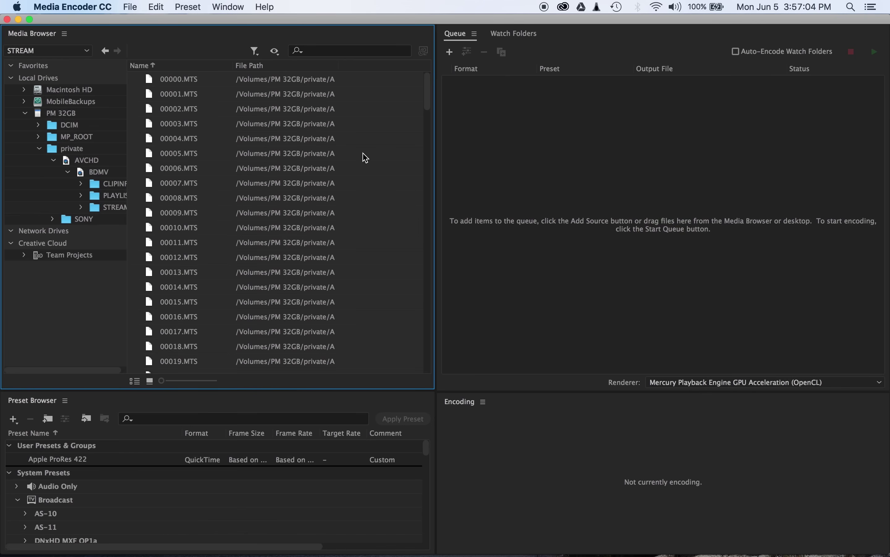
# - Add Date Created, Date Content Modified and Data Size columns to the clip list
pyautogui.rightClick(223, 139)
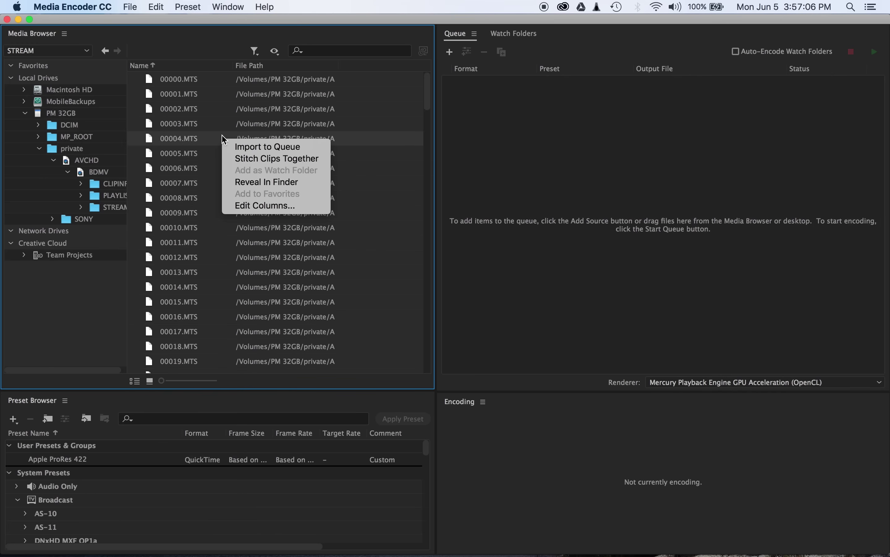
pyautogui.click(256, 206)
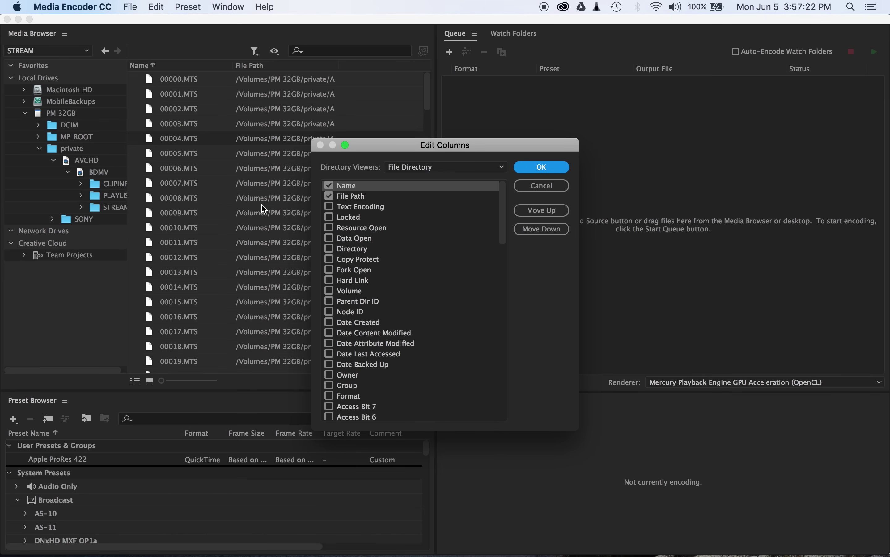
pyautogui.click(329, 323)
pyautogui.click(330, 333)
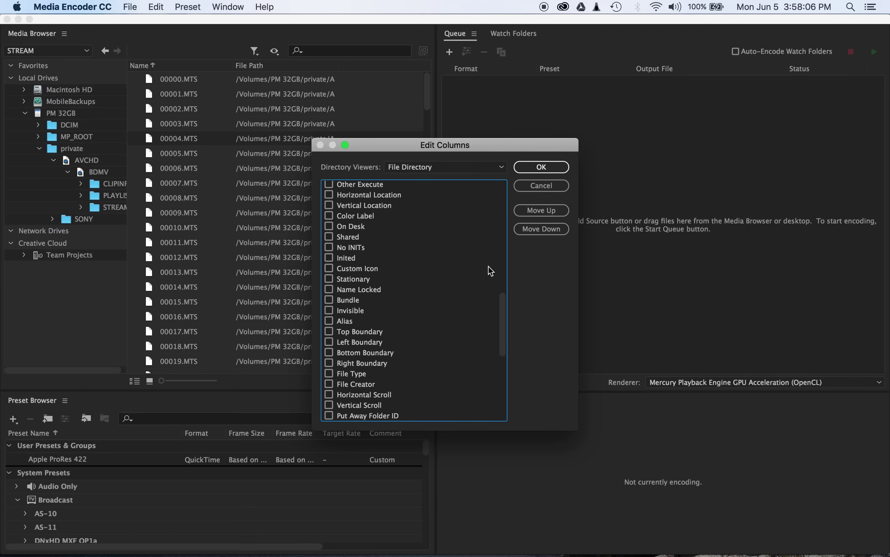
pyautogui.scroll(-10, 492, 271)
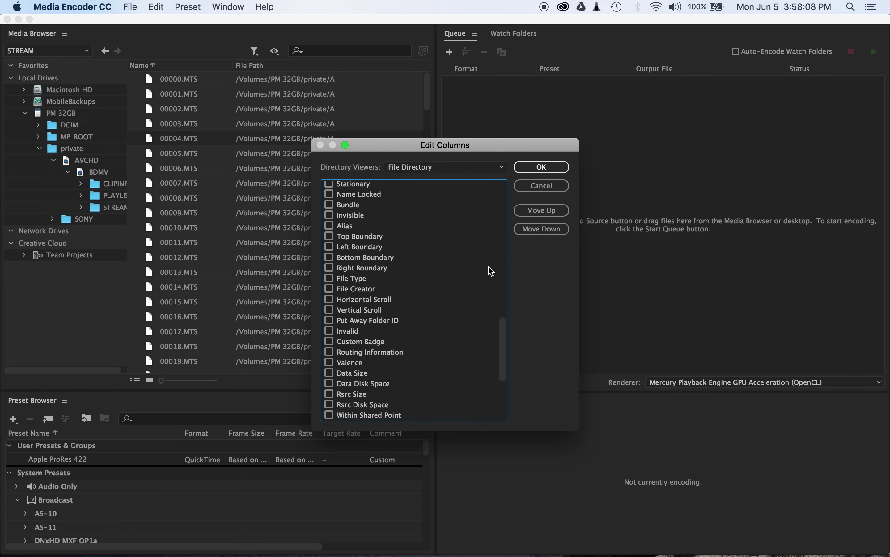
pyautogui.click(330, 332)
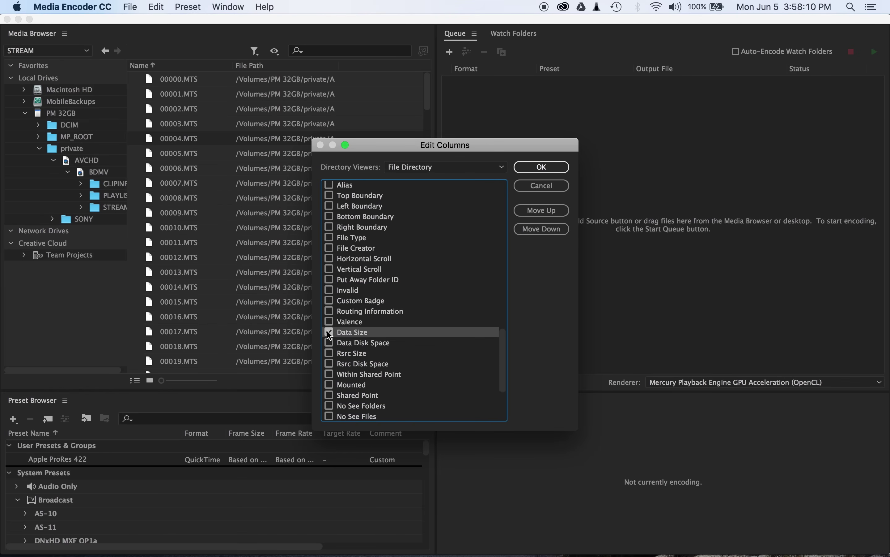
pyautogui.click(542, 167)
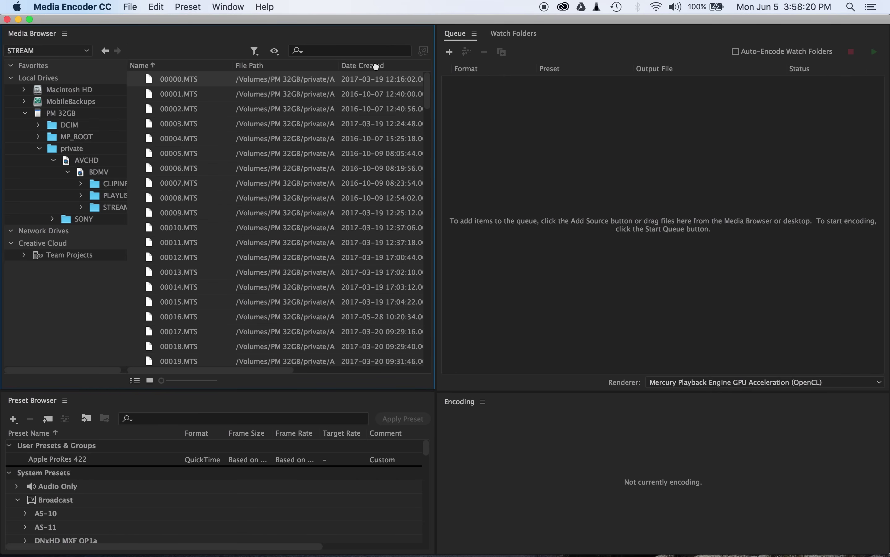
# - Move Date Created before File Path, sort by it, and queue the last day's clips through 00160.MTS
pyautogui.moveTo(376, 66); pyautogui.dragTo(265, 65)
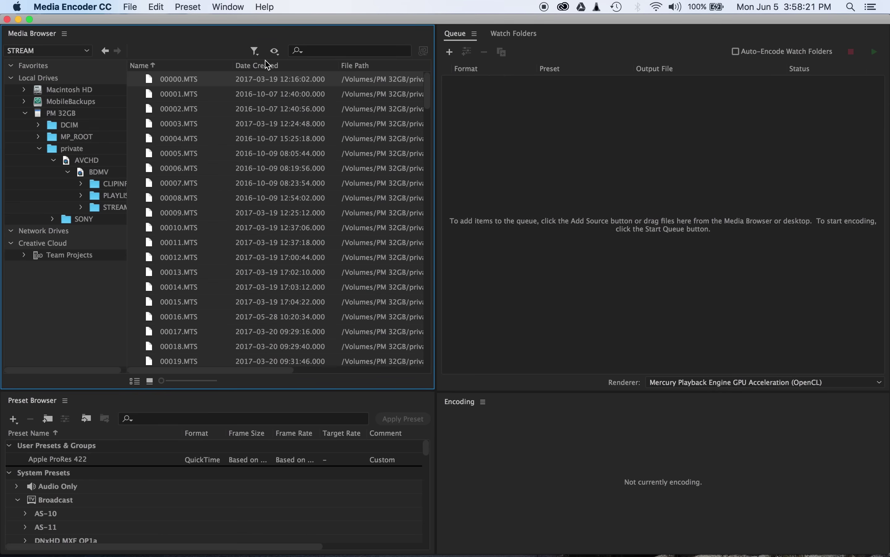
pyautogui.click(265, 65)
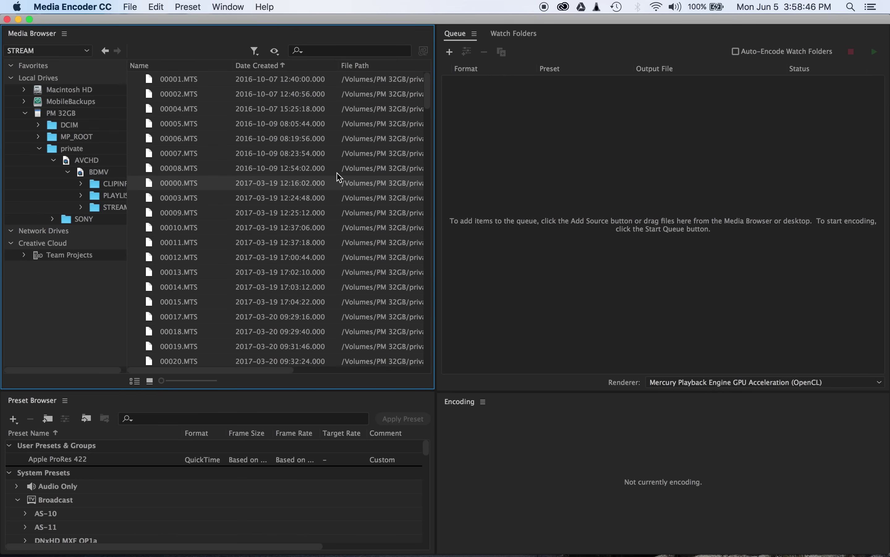
pyautogui.scroll(-20, 339, 177)
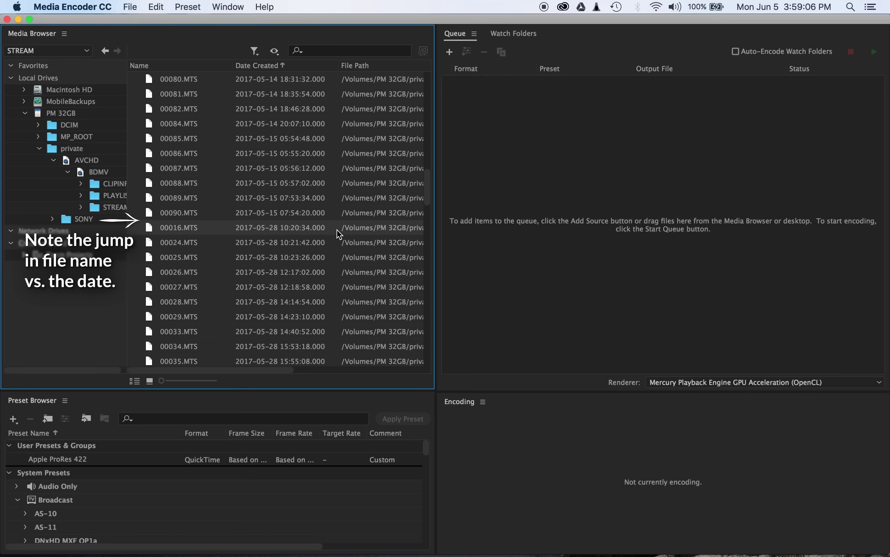
pyautogui.scroll(-10, 329, 232)
pyautogui.scroll(-5, 329, 232)
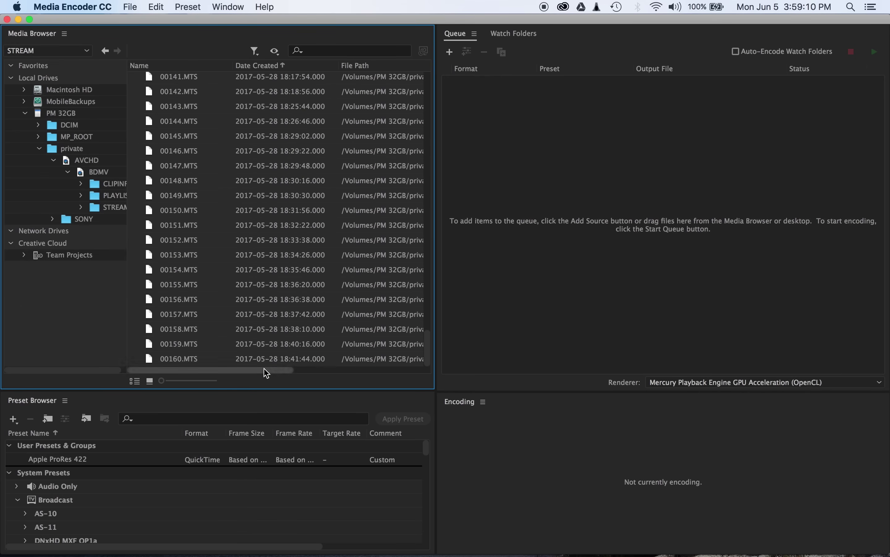
pyautogui.moveTo(267, 276); pyautogui.dragTo(584, 241)
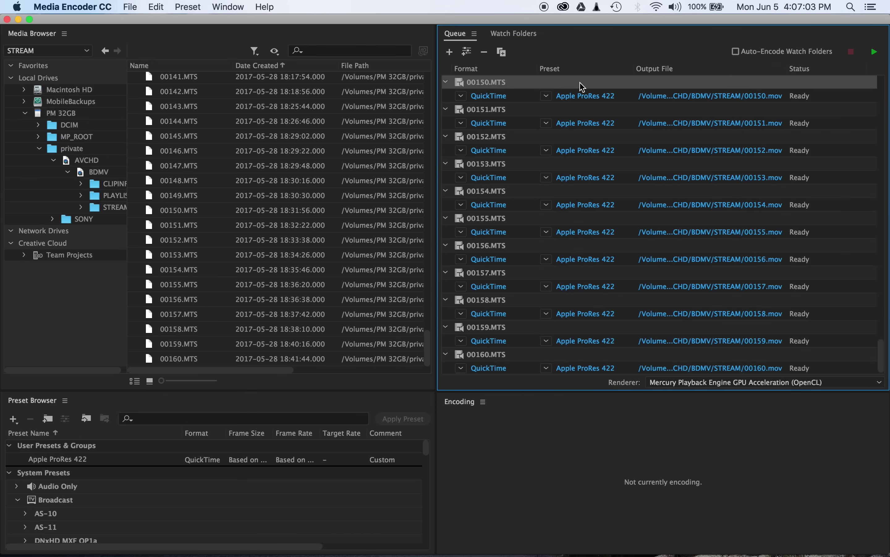
# - Select every queued clip and open their shared export preset settings
pyautogui.press('super+a')
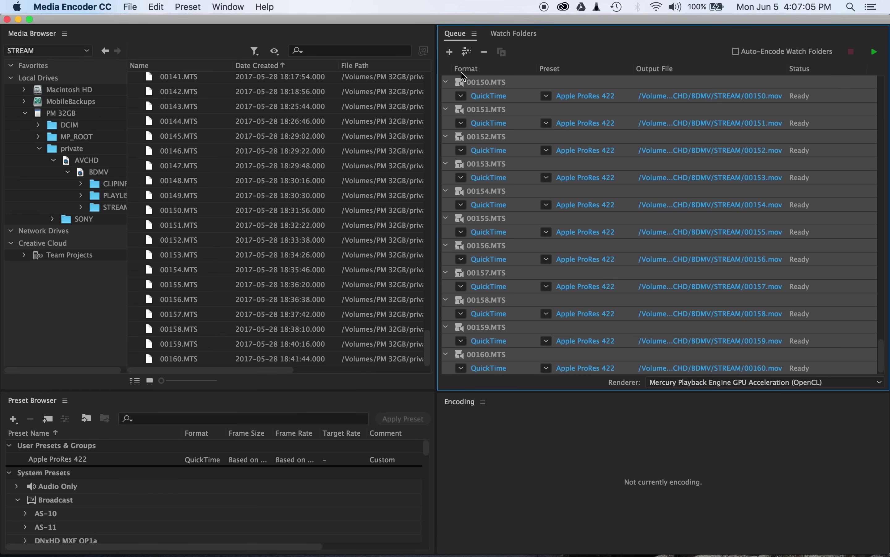
pyautogui.click(580, 98)
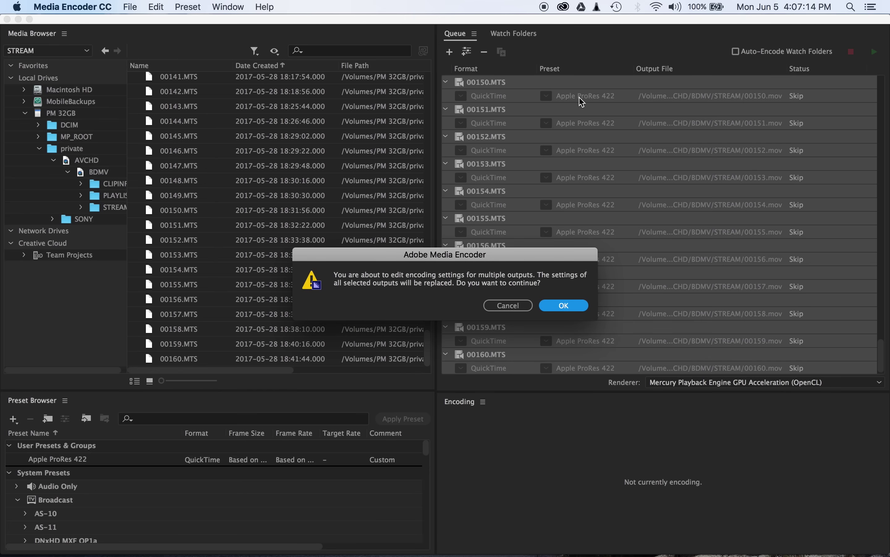
# - Confirm replacing settings, keep QuickTime with the Apple ProRes 422 preset, and apply to all clips
pyautogui.click(575, 309)
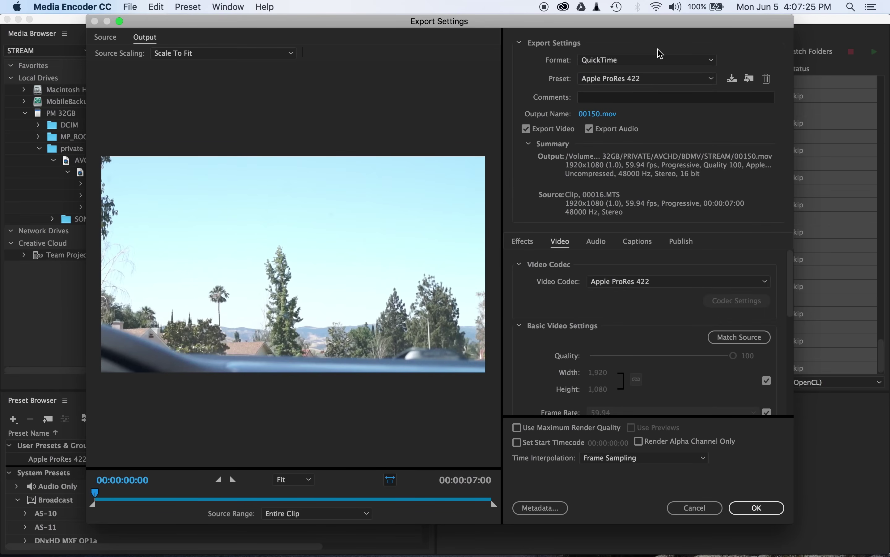
pyautogui.click(658, 62)
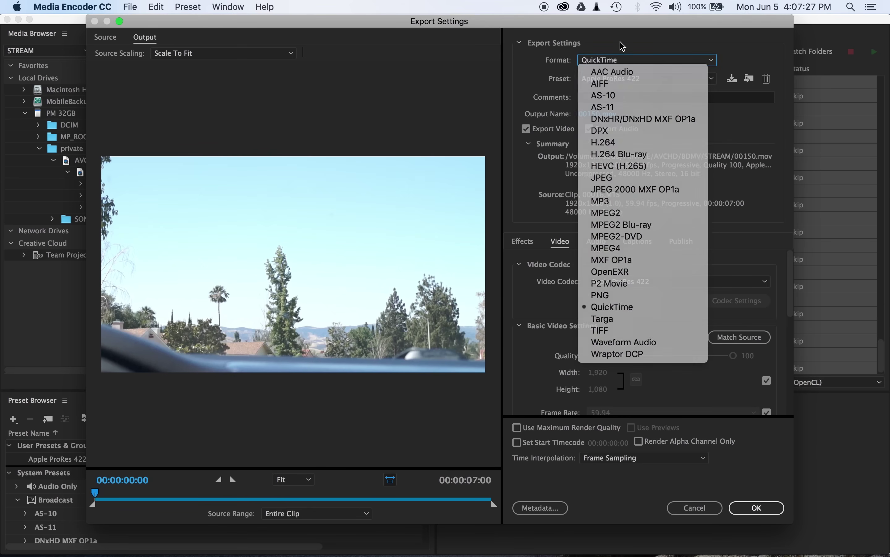
pyautogui.click(656, 65)
pyautogui.click(656, 65)
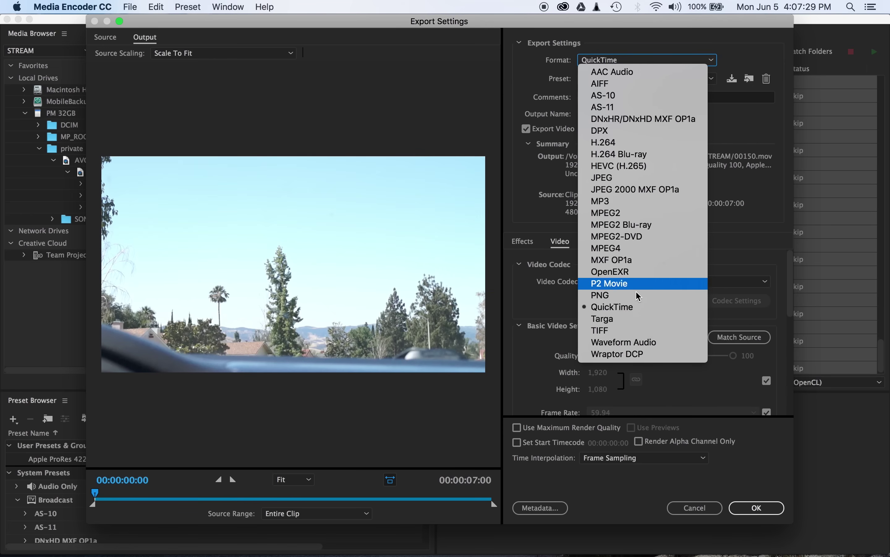
pyautogui.click(639, 312)
pyautogui.click(664, 79)
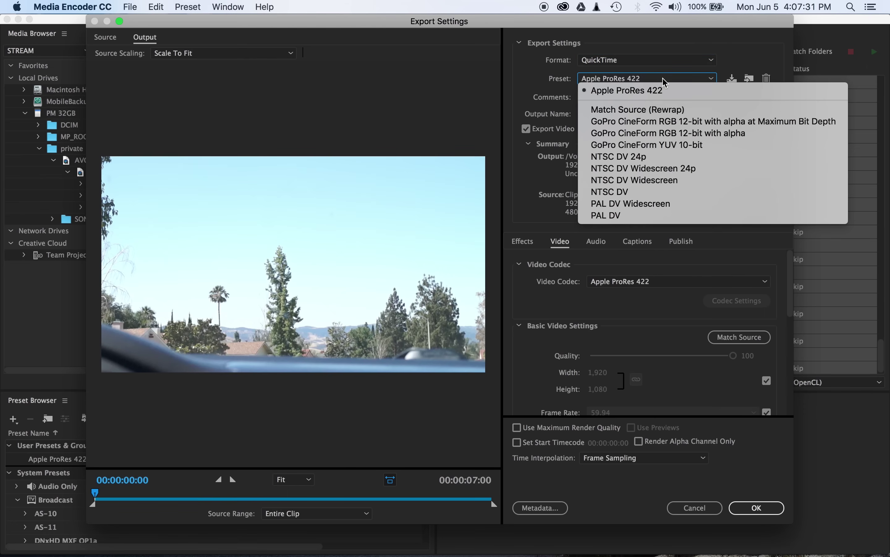
pyautogui.click(657, 97)
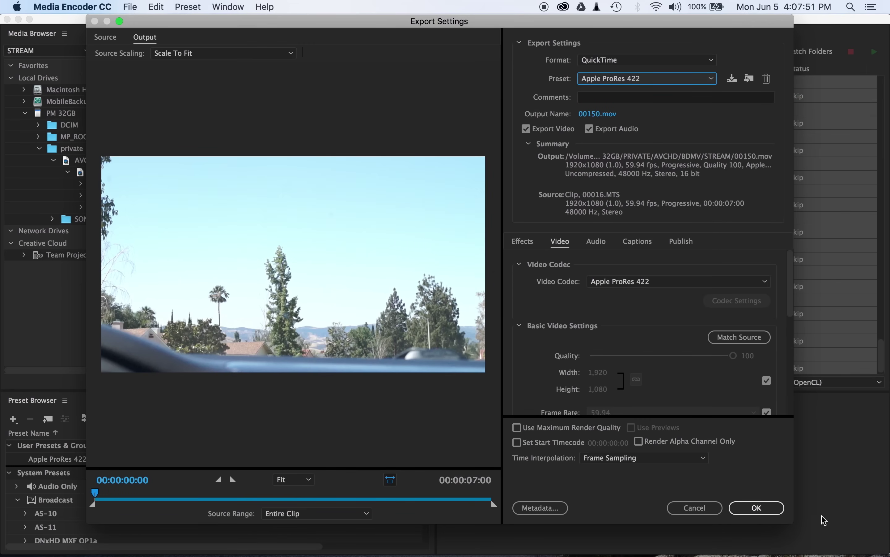
pyautogui.click(776, 511)
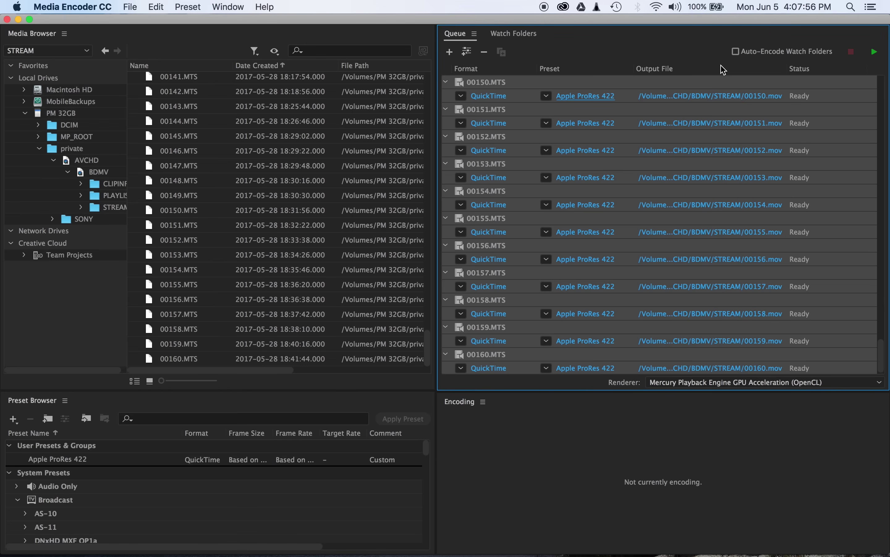
# - Choose the output destination folder for the encoded clips
pyautogui.click(716, 98)
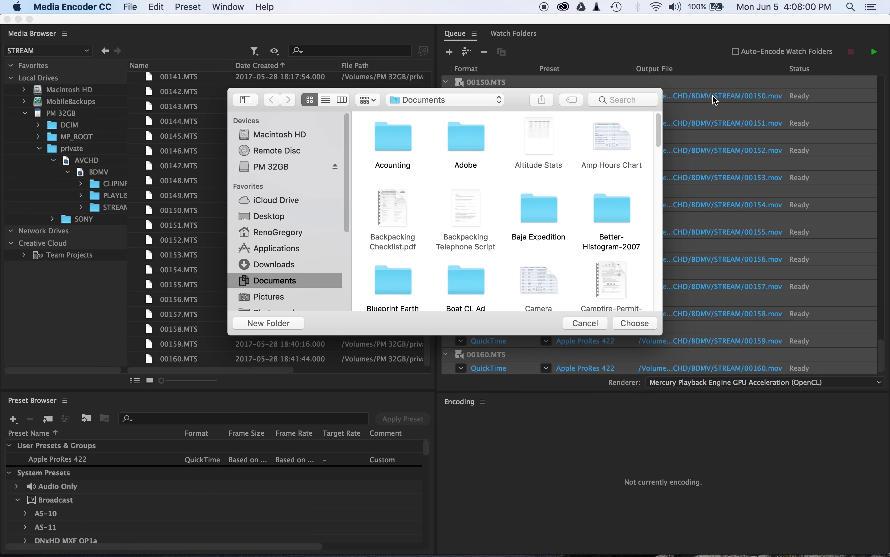
pyautogui.moveTo(514, 99); pyautogui.dragTo(466, 97)
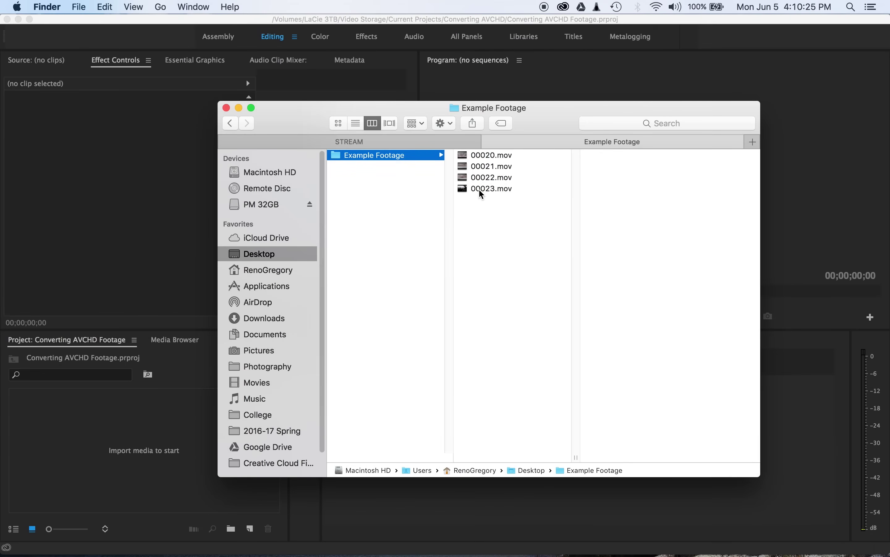
# - Review 00022.mov in QuickTime, confirming ProRes 422, 1920×1080, 59.94 fps, with playback and scrubbing
pyautogui.doubleClick(465, 181)
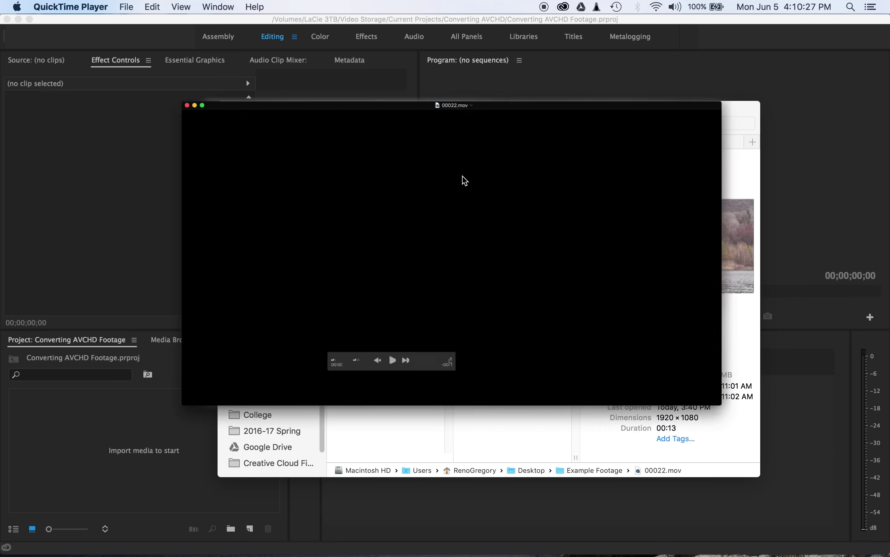
pyautogui.press('super+i')
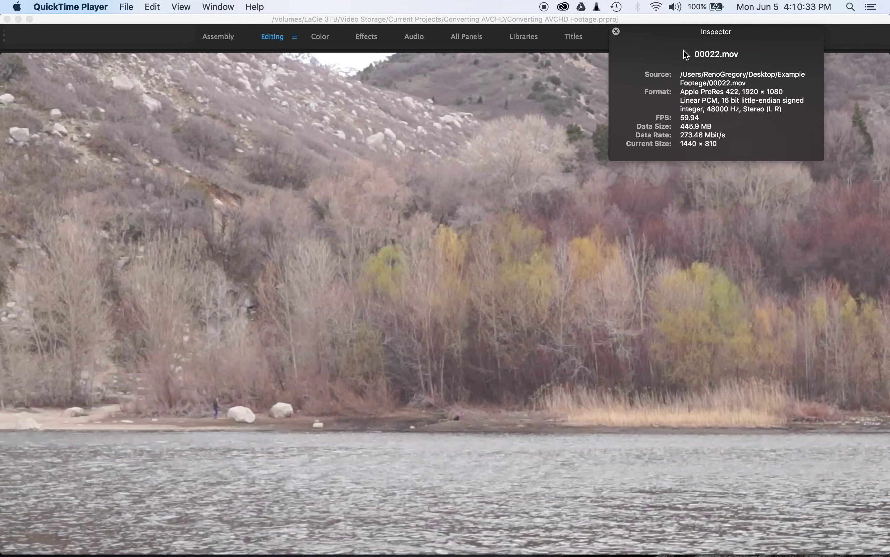
pyautogui.click(617, 31)
pyautogui.click(449, 453)
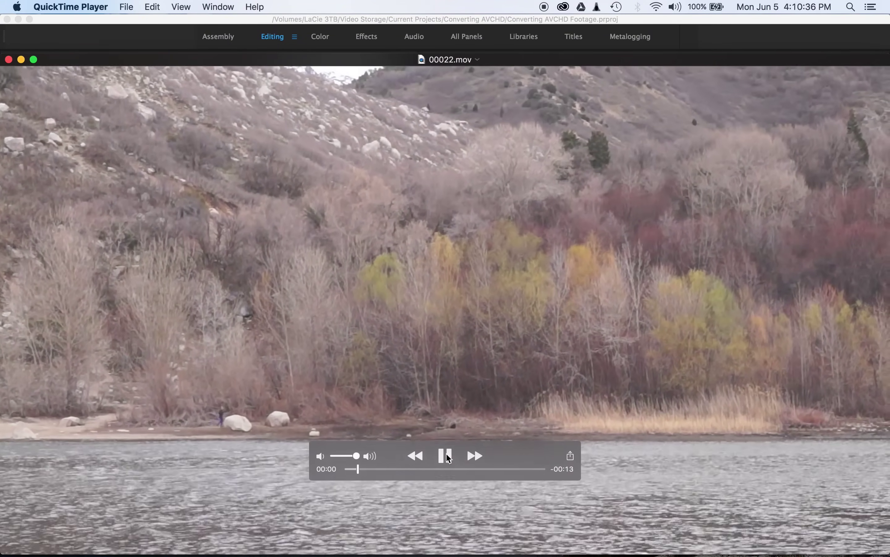
pyautogui.click(449, 453)
pyautogui.click(335, 455)
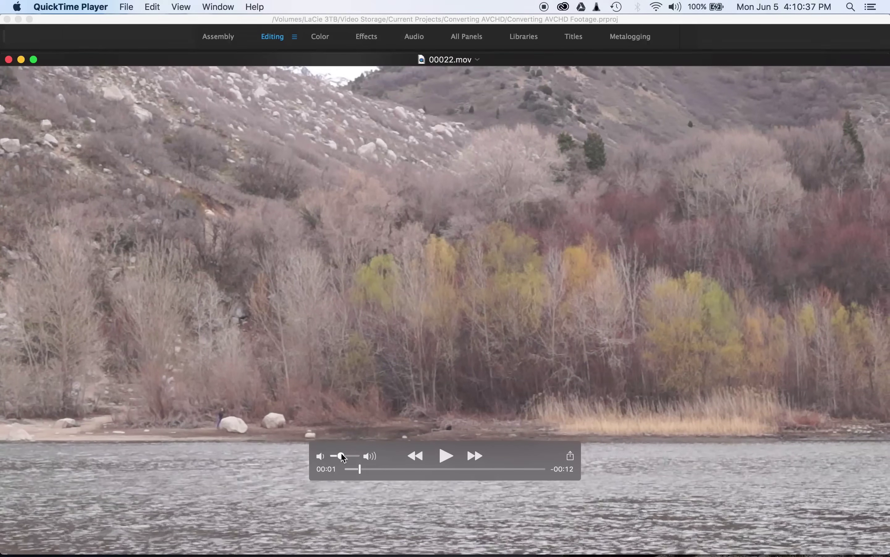
pyautogui.moveTo(362, 470); pyautogui.dragTo(435, 469)
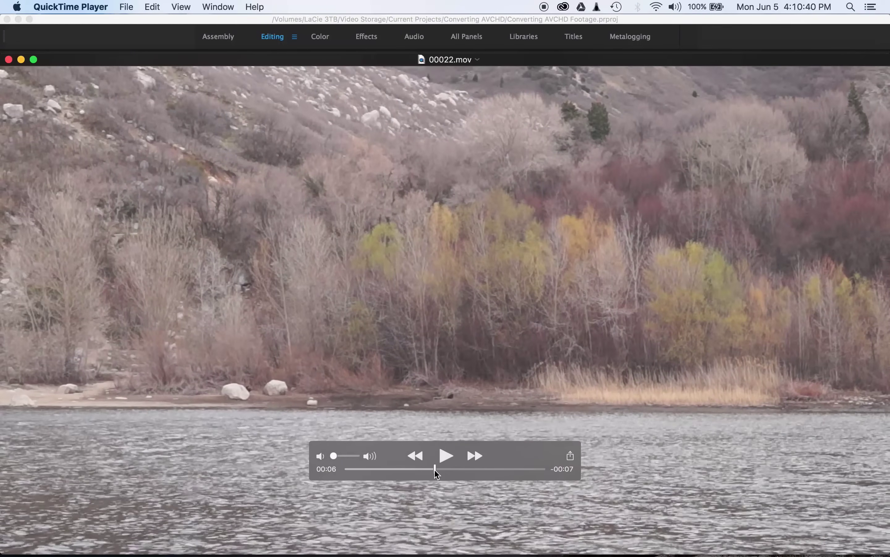
# - Close the clip, then drag all four converted .mov files into the Premiere project
pyautogui.click(8, 60)
pyautogui.click(482, 259)
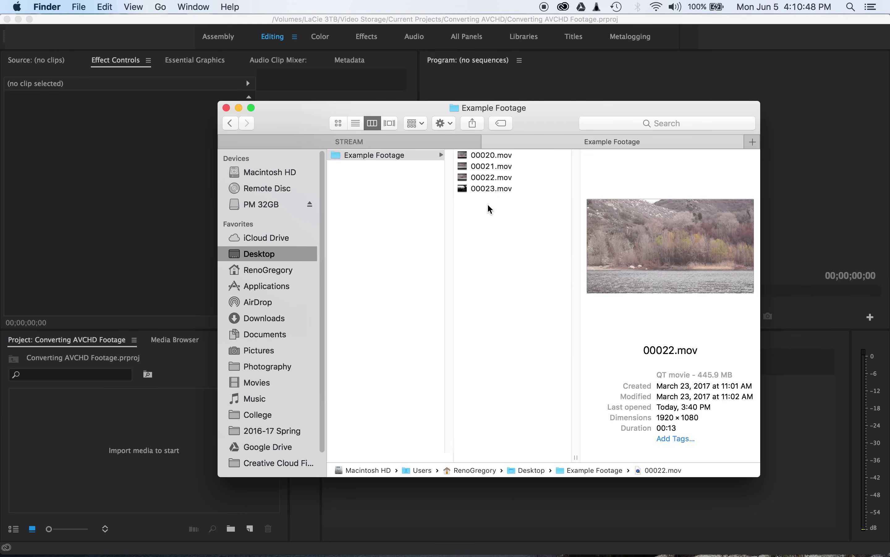
pyautogui.press('super+a')
pyautogui.moveTo(467, 161); pyautogui.dragTo(56, 474)
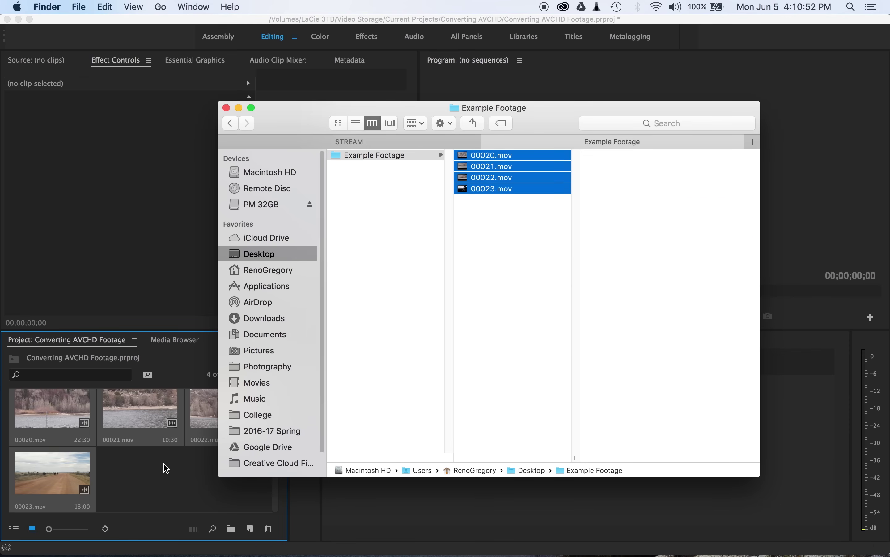
# - Bring Premiere Pro to the front showing 00020.mov through 00023.mov in the Project panel
pyautogui.click(166, 468)
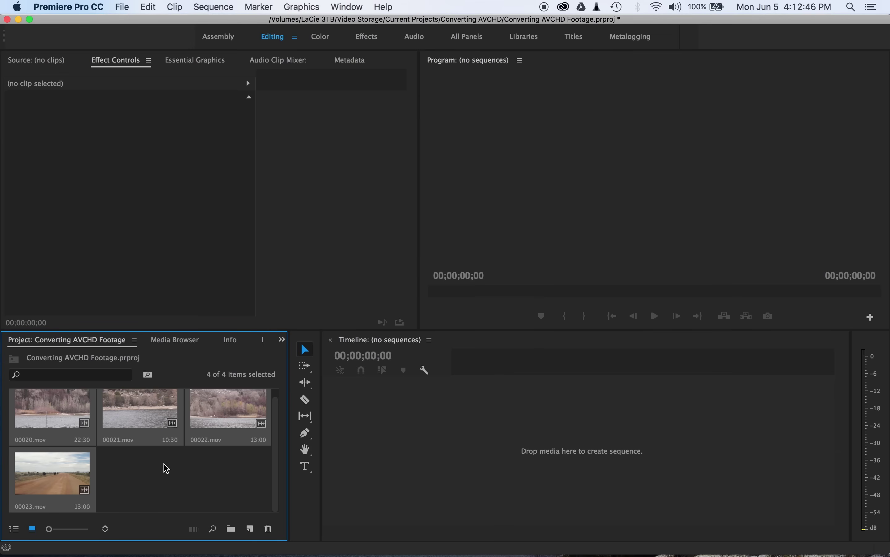